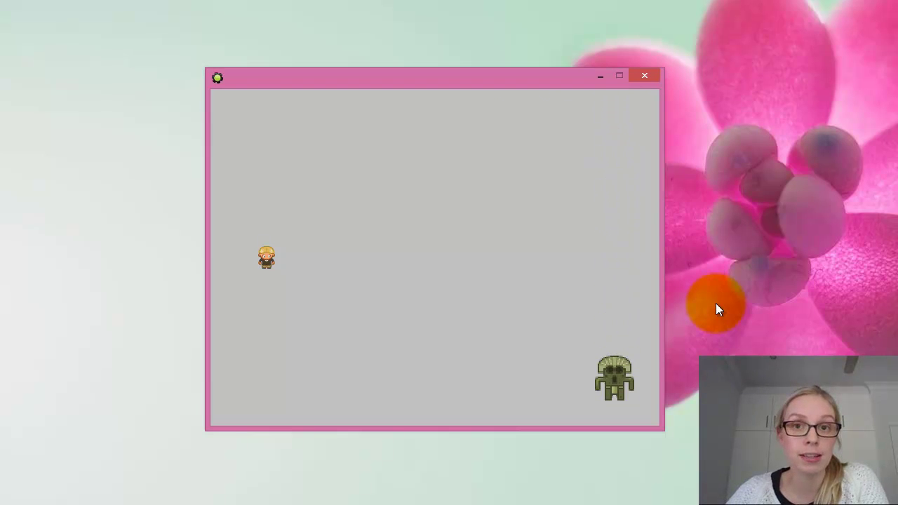
Move the explorer up and down with the arrow keys in the running game
{"action": "key", "text": "Down"}
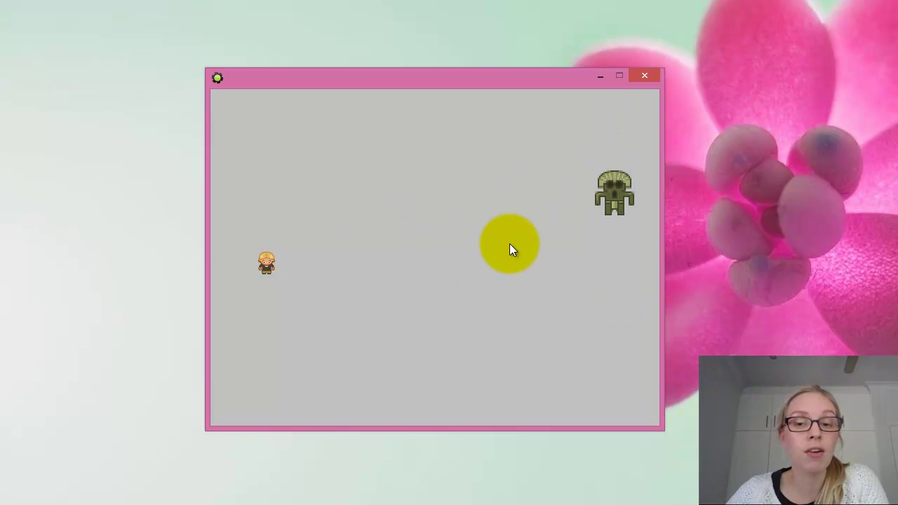
{"action": "key", "text": "Down"}
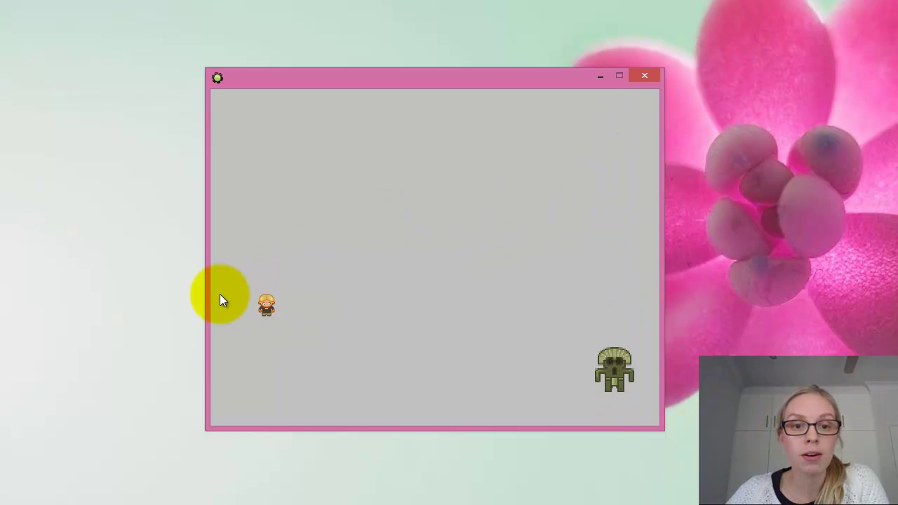
{"action": "key", "text": "Up"}
{"action": "key", "text": "Down"}
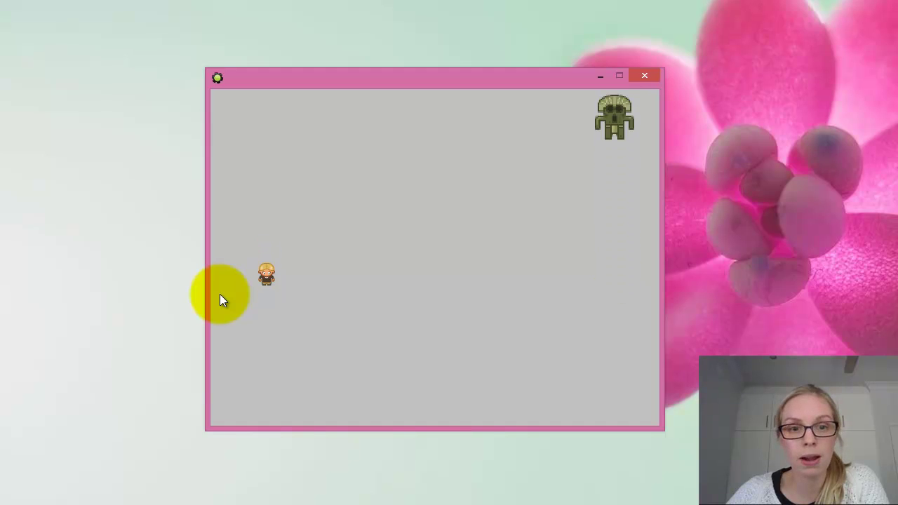
{"action": "key", "text": "Up"}
{"action": "key", "text": "Down"}
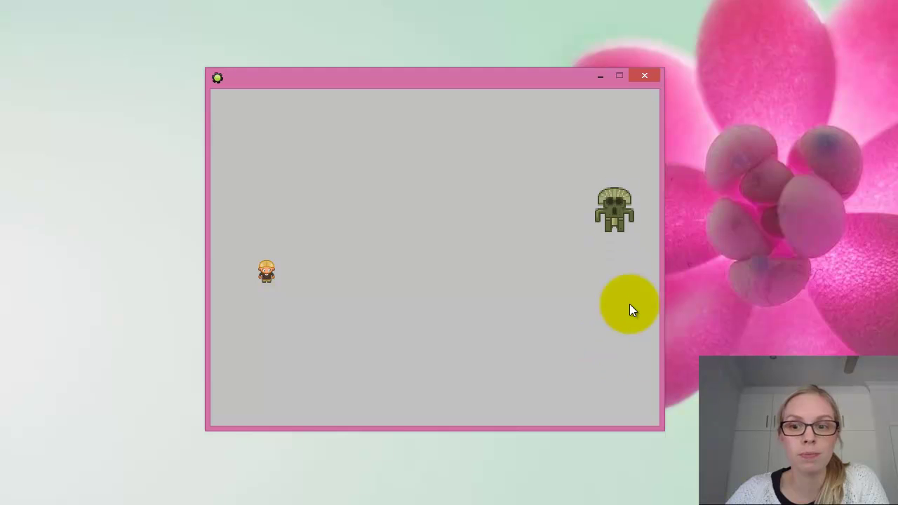
Close the game, open obj_evil and review its Create event's fixed movement at speed 6
{"action": "left_click", "coordinate": [647, 76]}
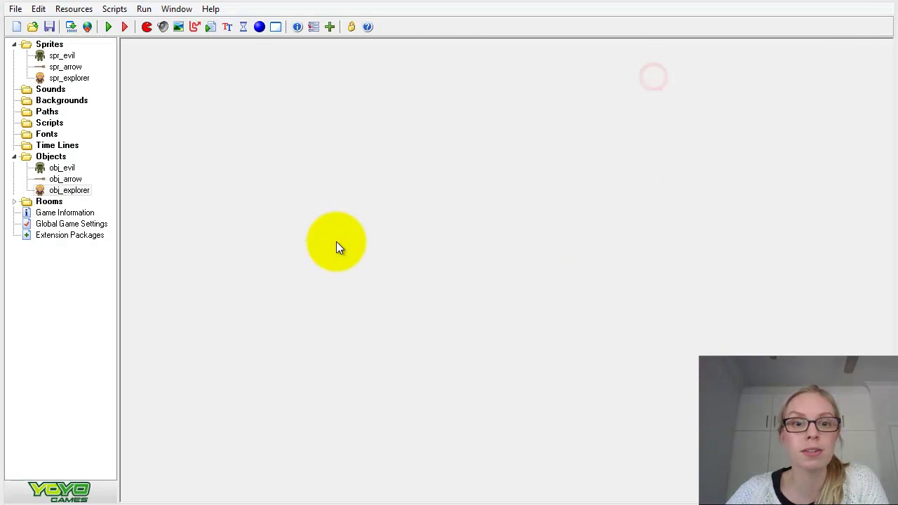
{"action": "double_click", "coordinate": [62, 168]}
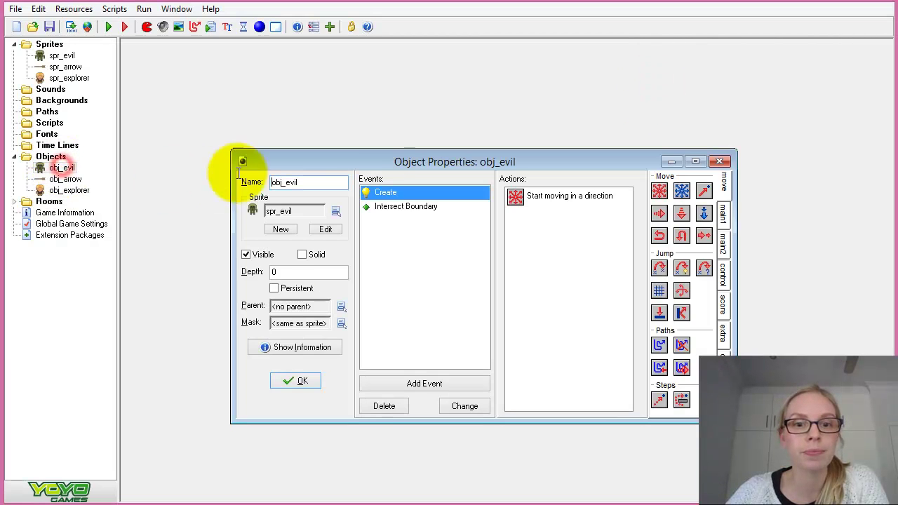
{"action": "left_click_drag", "start_coordinate": [390, 169], "coordinate": [349, 99]}
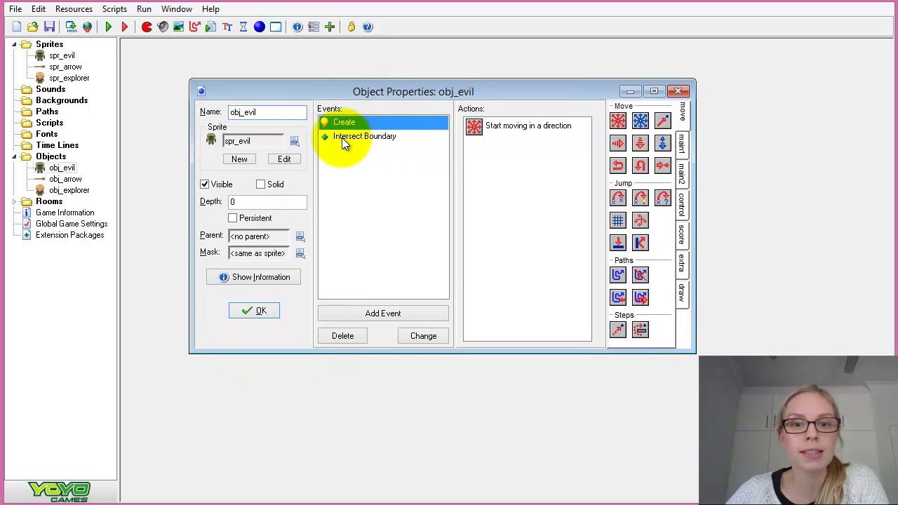
{"action": "double_click", "coordinate": [485, 132]}
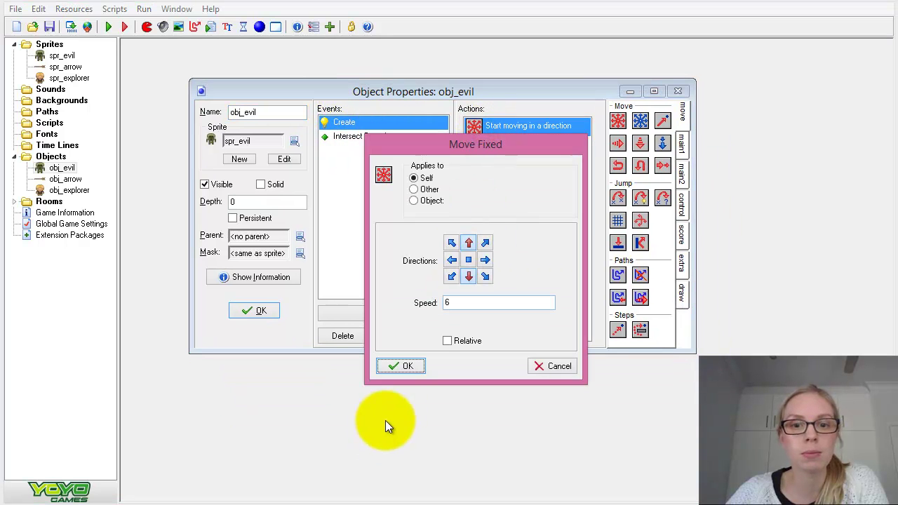
{"action": "left_click", "coordinate": [409, 366]}
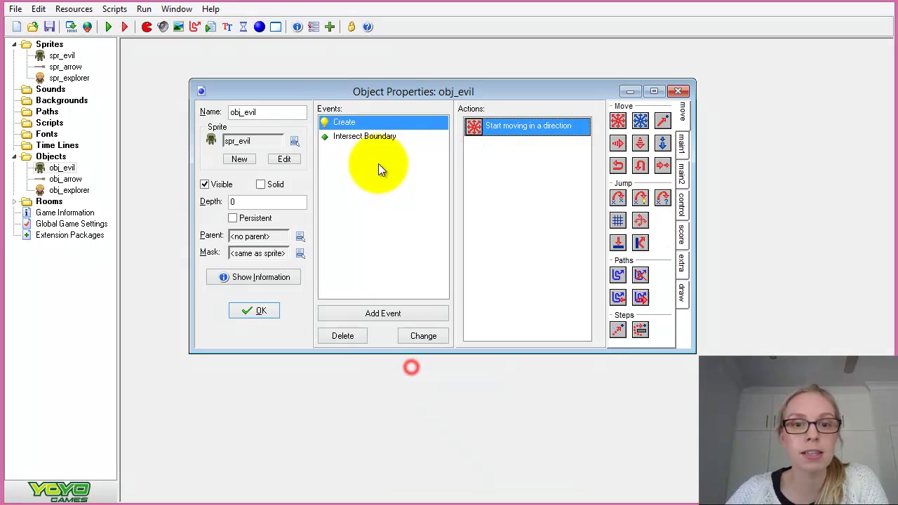
Review the Intersect Boundary event's reverse vertical direction action
{"action": "left_click", "coordinate": [369, 137]}
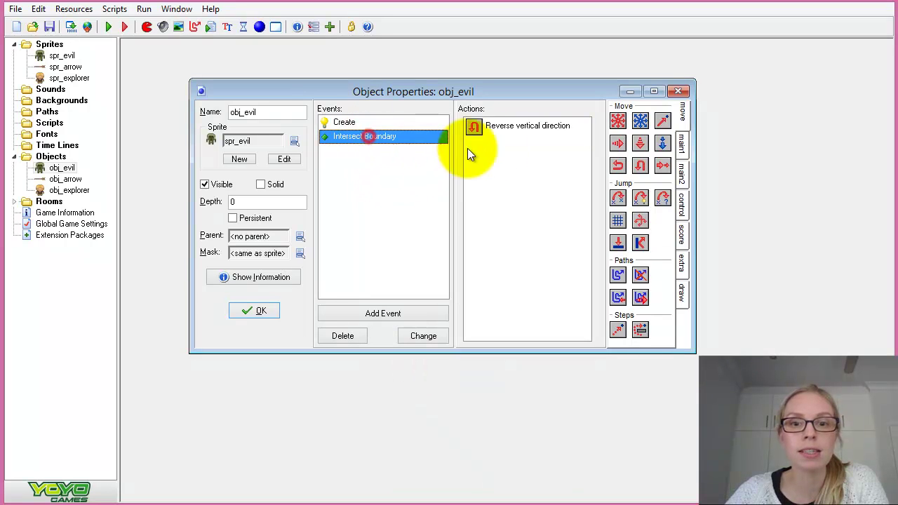
{"action": "double_click", "coordinate": [529, 125]}
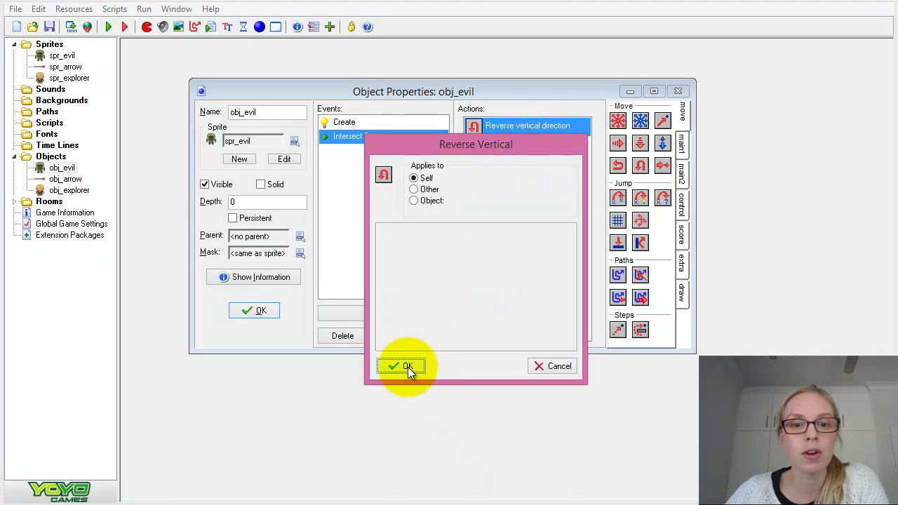
{"action": "left_click", "coordinate": [407, 366]}
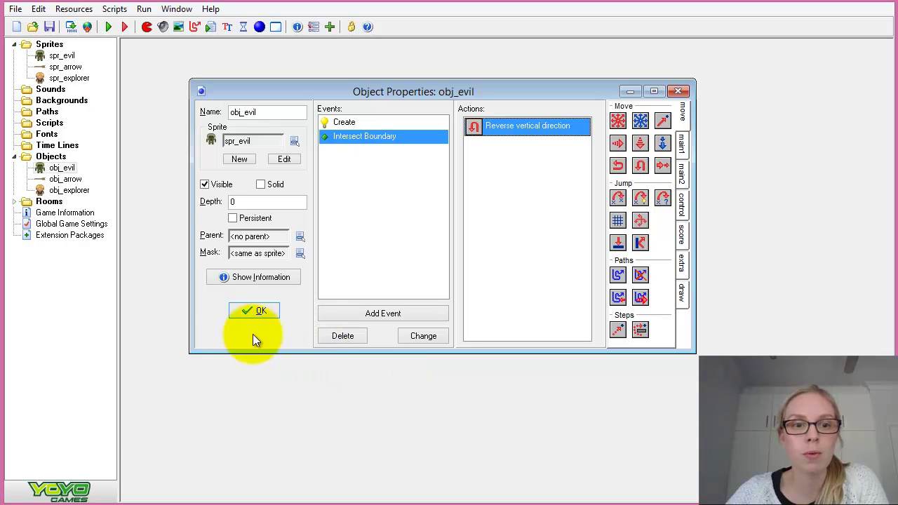
{"action": "double_click", "coordinate": [73, 180]}
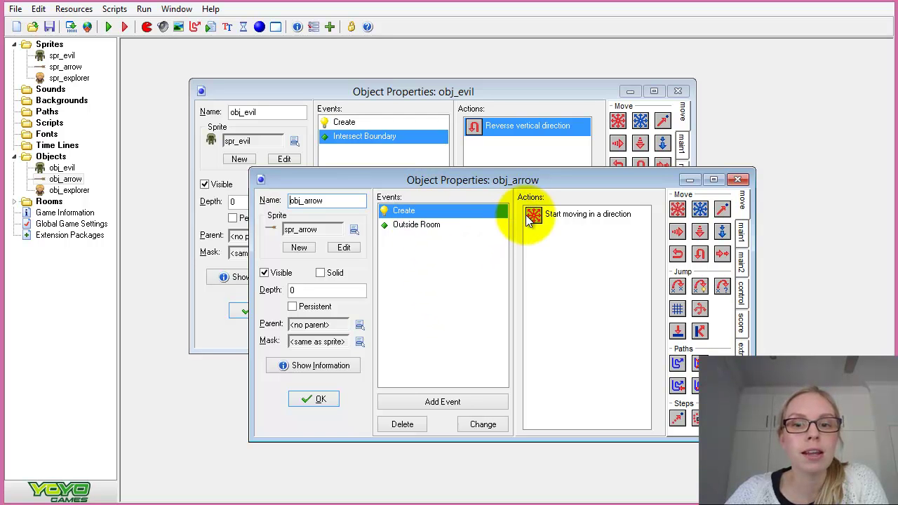
{"action": "left_click", "coordinate": [592, 216]}
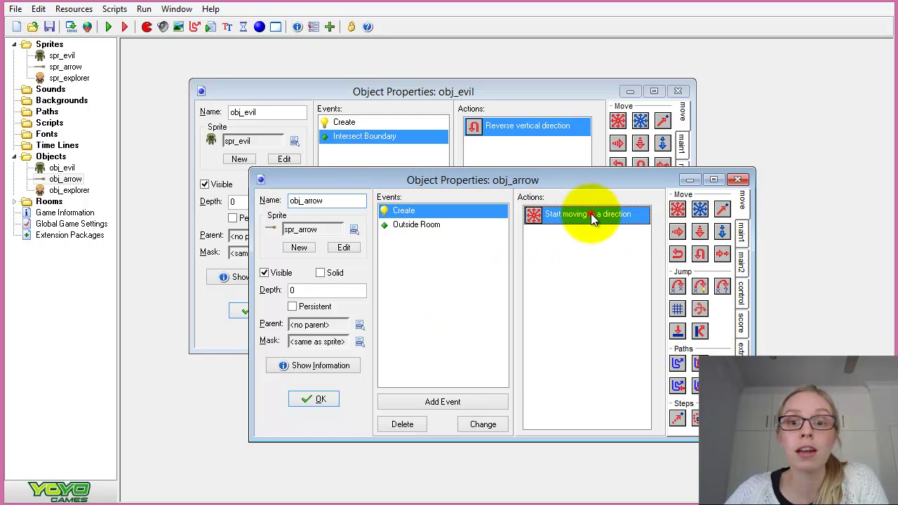
{"action": "double_click", "coordinate": [591, 217]}
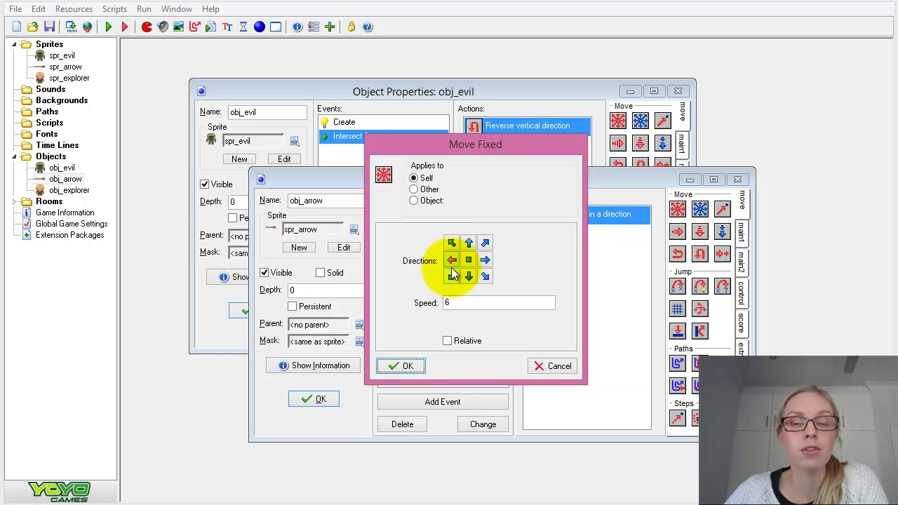
{"action": "left_click", "coordinate": [402, 366]}
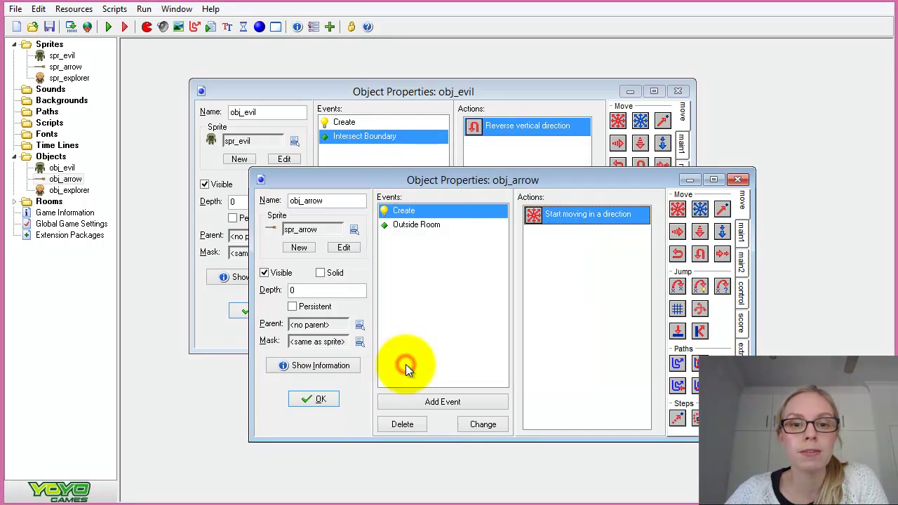
{"action": "left_click", "coordinate": [452, 226]}
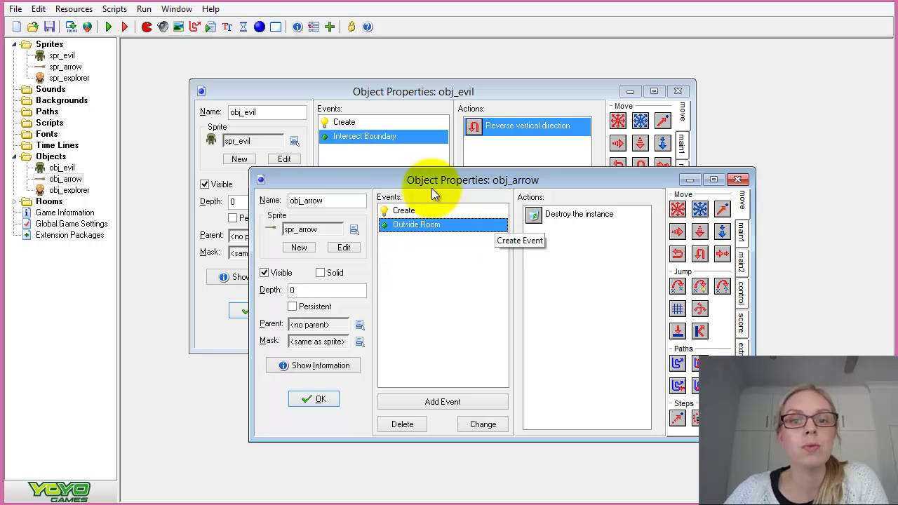
{"action": "double_click", "coordinate": [559, 217]}
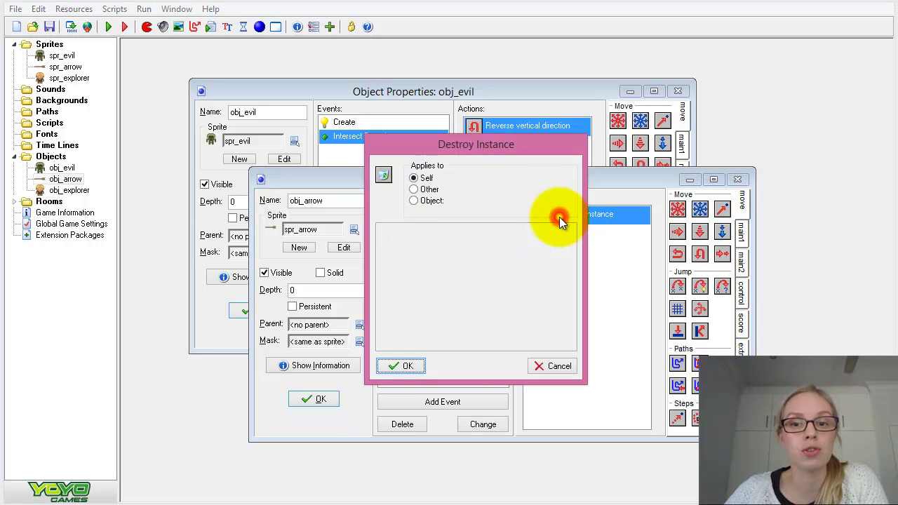
{"action": "left_click", "coordinate": [407, 366]}
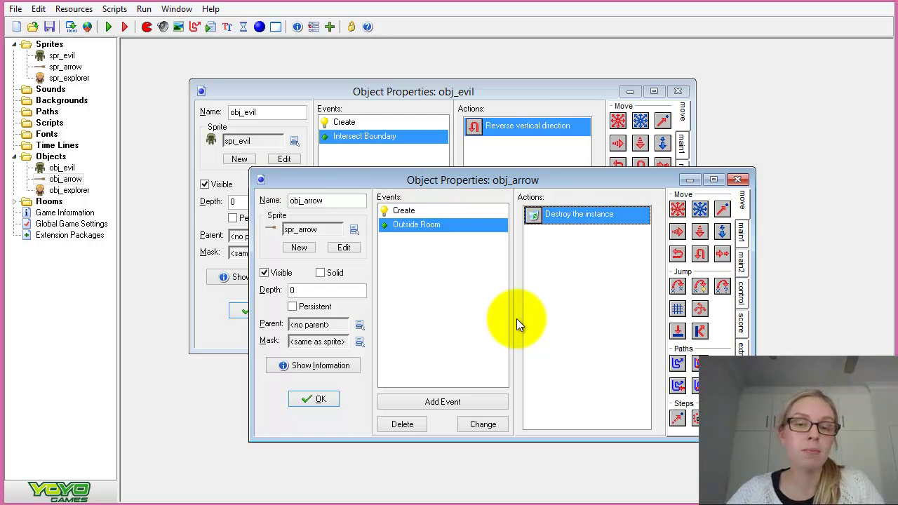
{"action": "left_click", "coordinate": [309, 401]}
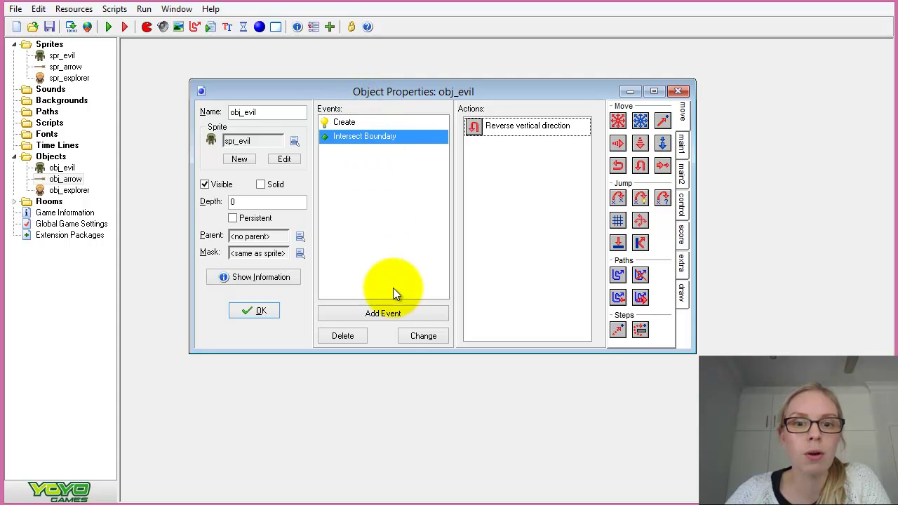
Add an empty Step event to obj_evil, then expand the Rooms list
{"action": "left_click", "coordinate": [393, 313]}
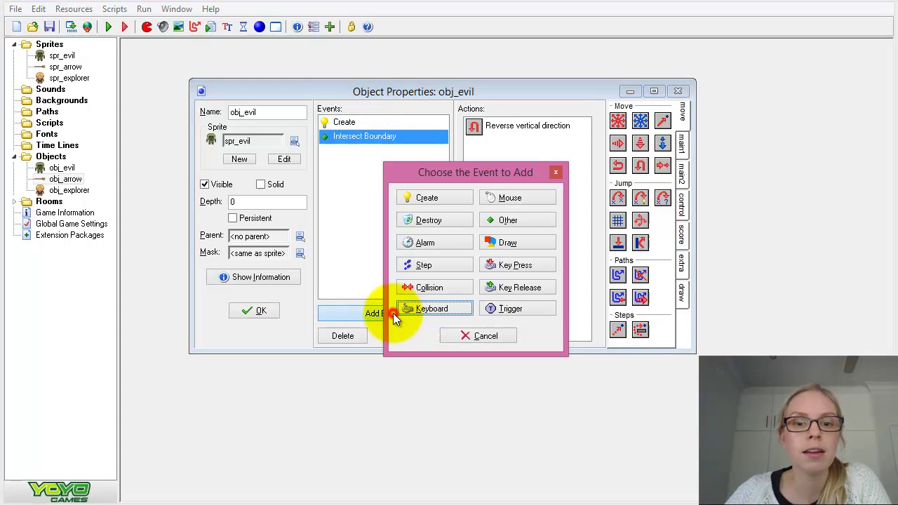
{"action": "left_click", "coordinate": [437, 266]}
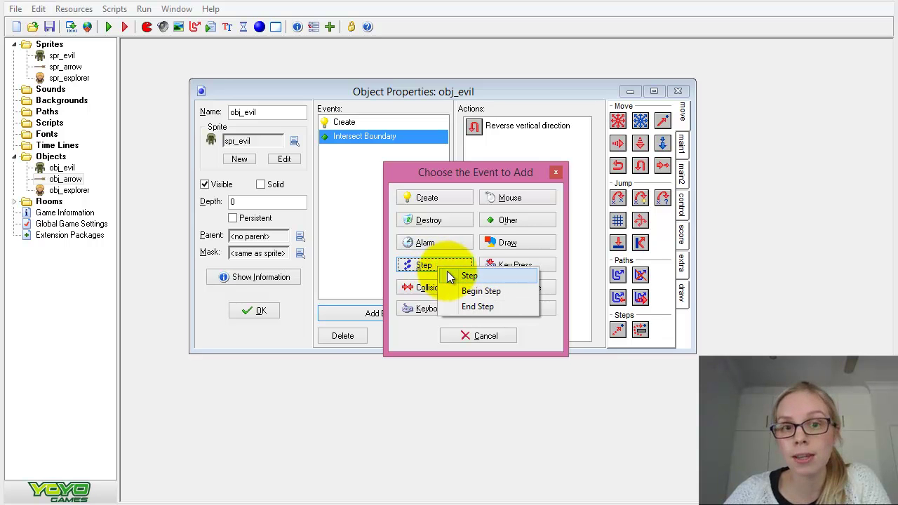
{"action": "left_click", "coordinate": [447, 272]}
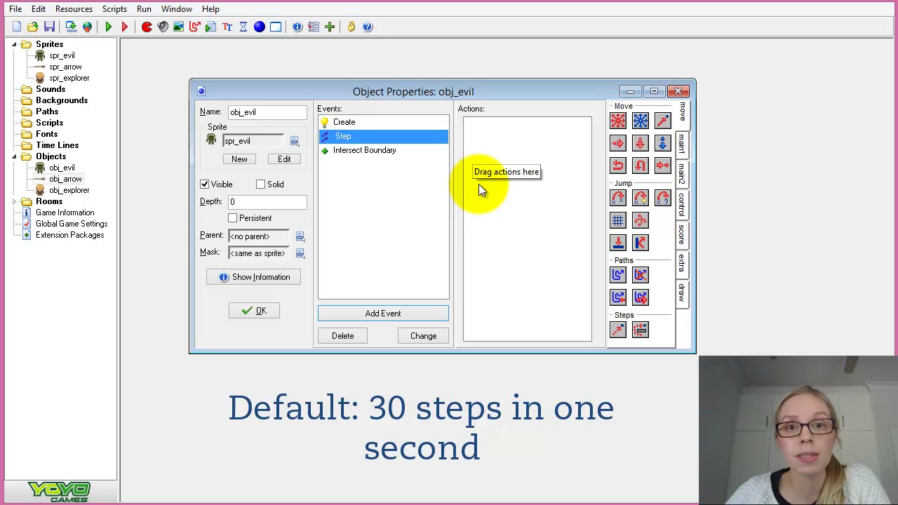
{"action": "double_click", "coordinate": [26, 201]}
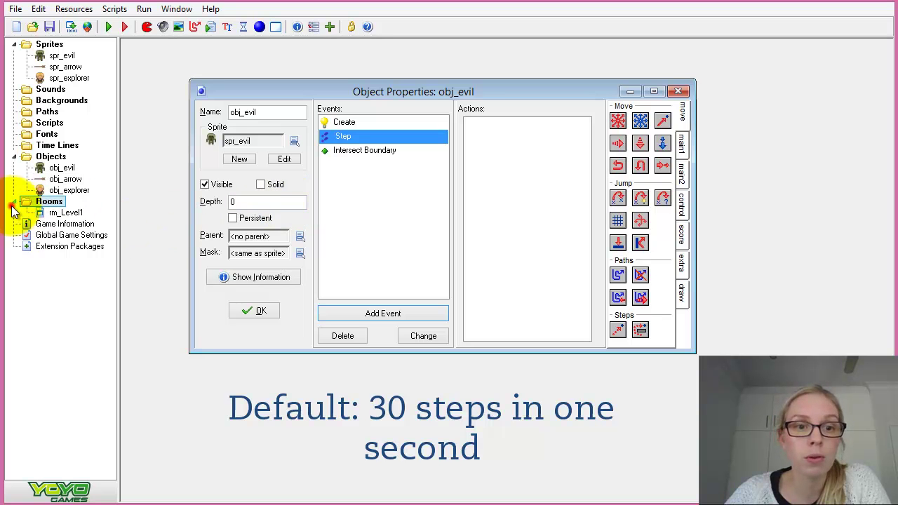
{"action": "double_click", "coordinate": [66, 213]}
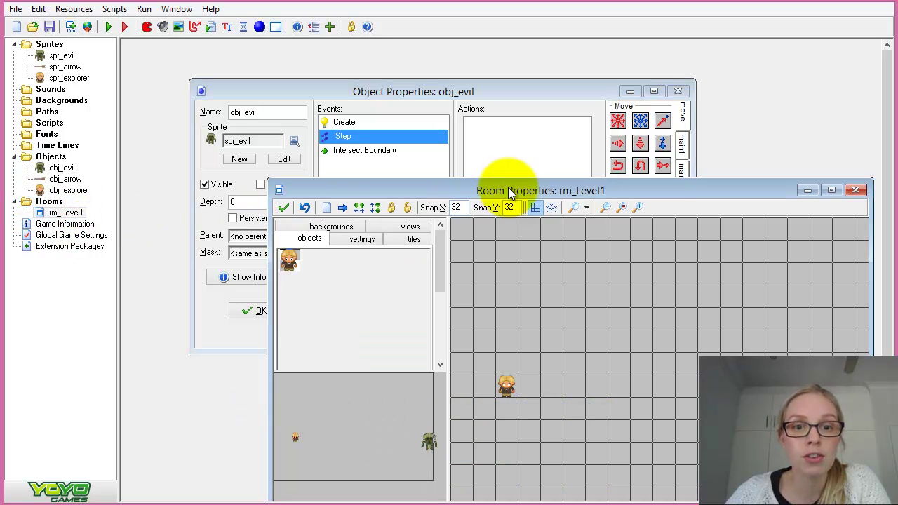
{"action": "left_click_drag", "start_coordinate": [512, 187], "coordinate": [414, 84]}
{"action": "left_click", "coordinate": [239, 138]}
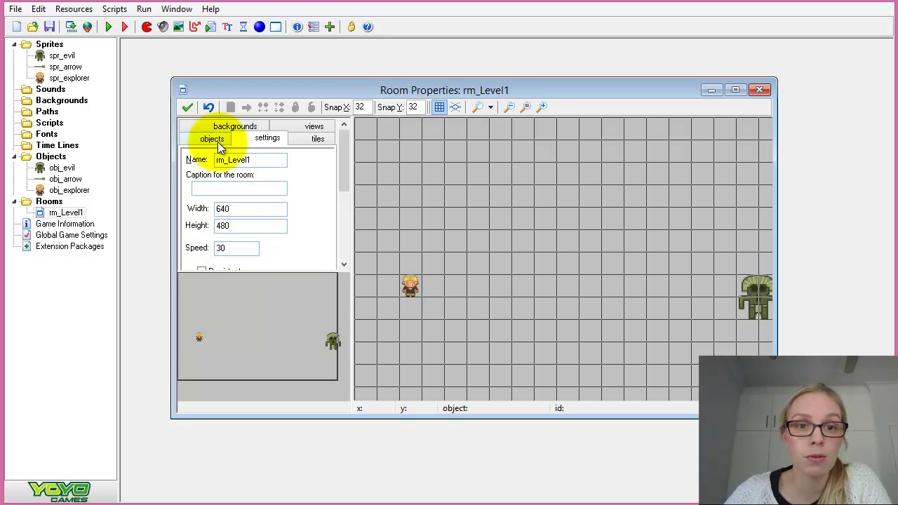
{"action": "left_click", "coordinate": [187, 107]}
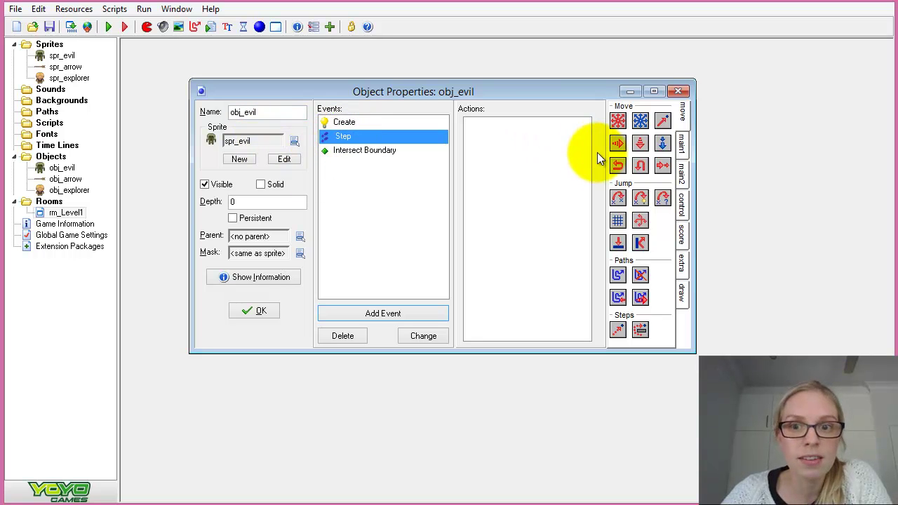
Add a Test Chance action with 6 sides to obj_evil's Step event
{"action": "left_click", "coordinate": [682, 142]}
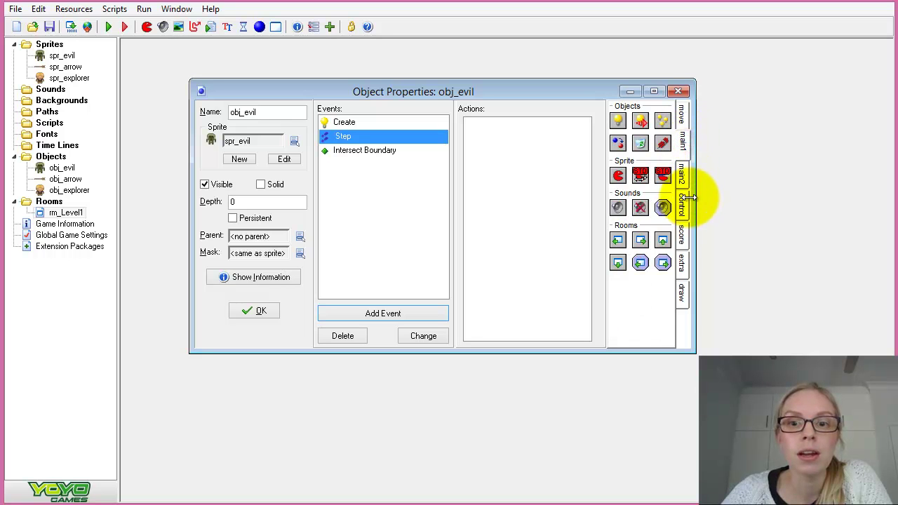
{"action": "left_click", "coordinate": [683, 176]}
{"action": "left_click", "coordinate": [682, 211]}
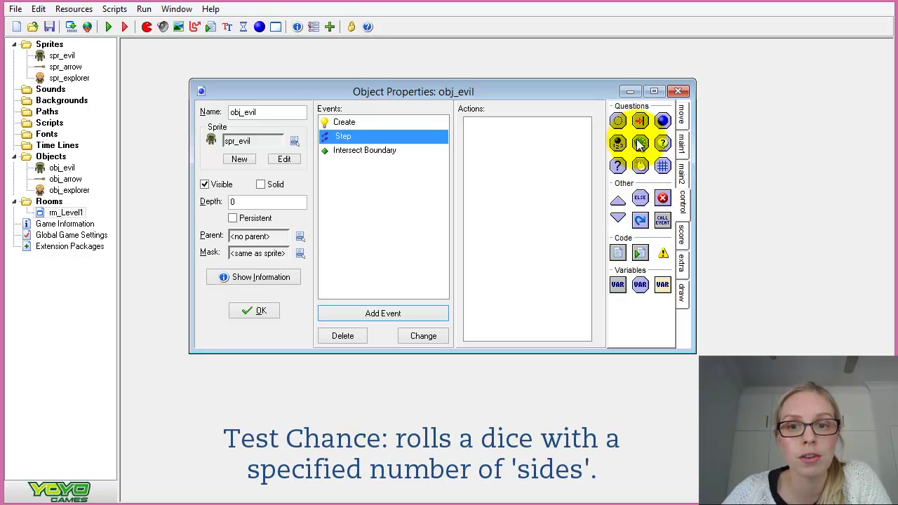
{"action": "left_click_drag", "start_coordinate": [641, 144], "coordinate": [543, 174]}
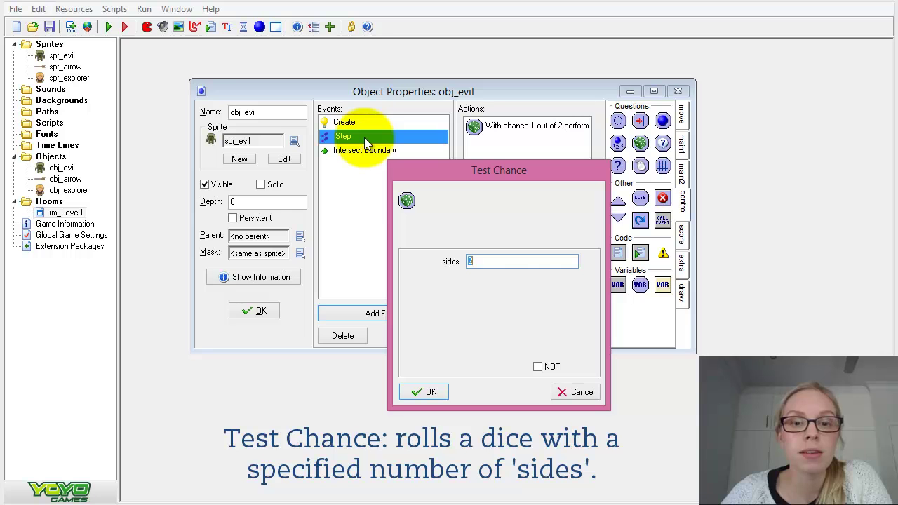
{"action": "left_click", "coordinate": [492, 261]}
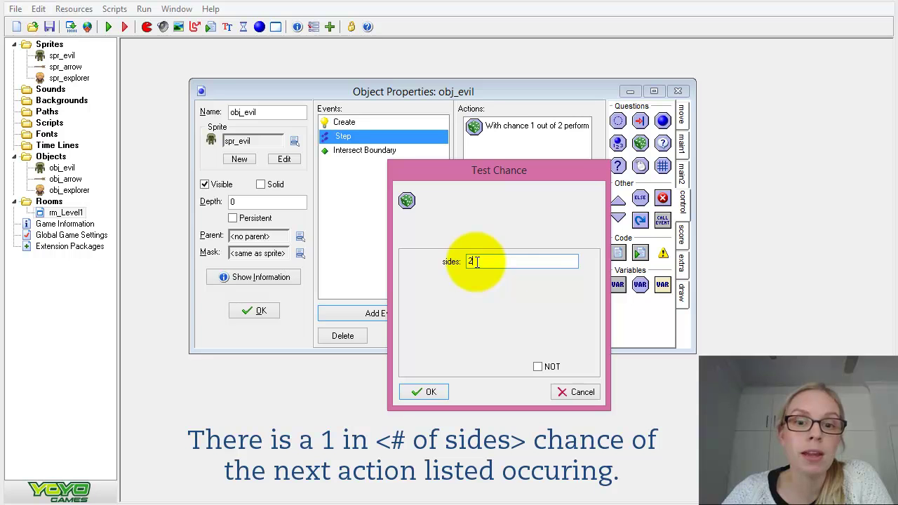
{"action": "left_click_drag", "start_coordinate": [476, 261], "coordinate": [532, 261]}
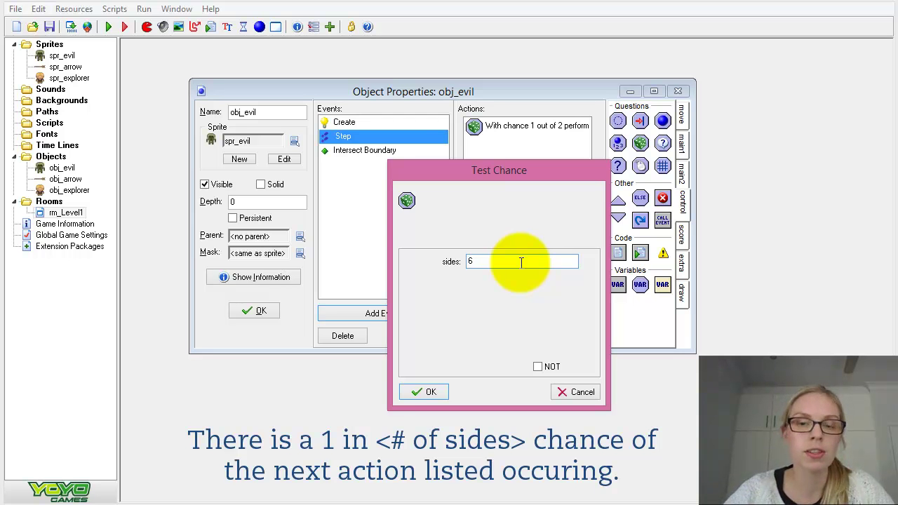
{"action": "type", "text": "6"}
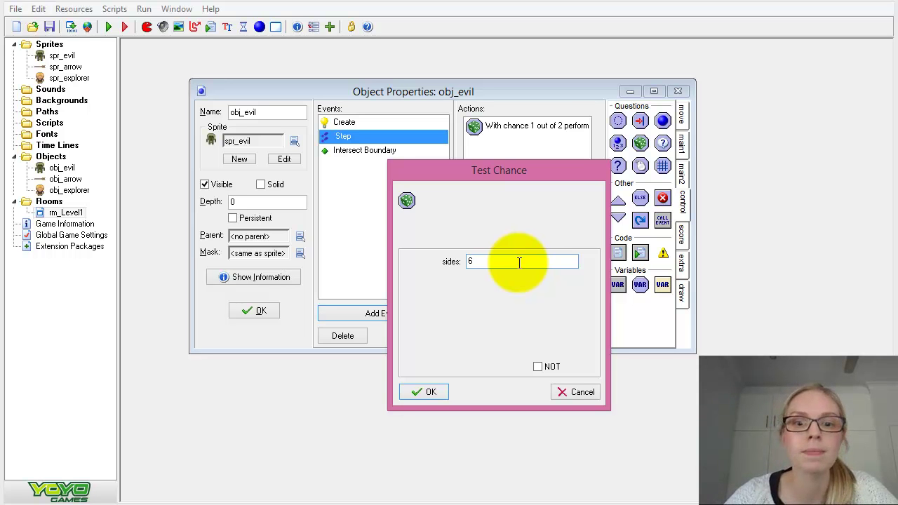
{"action": "left_click", "coordinate": [415, 392]}
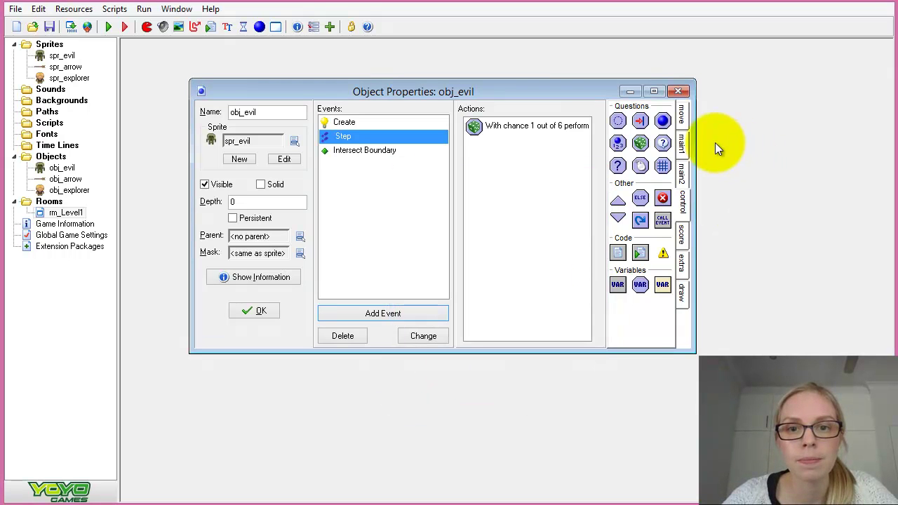
{"action": "left_click_drag", "start_coordinate": [694, 137], "coordinate": [738, 139]}
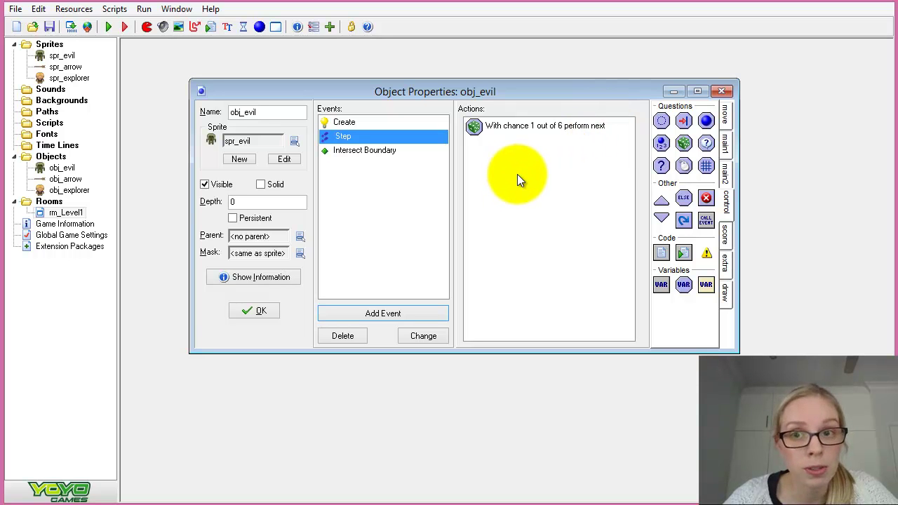
Add a Create Instance action for obj_arrow below the chance test
{"action": "left_click", "coordinate": [724, 118]}
{"action": "left_click", "coordinate": [724, 142]}
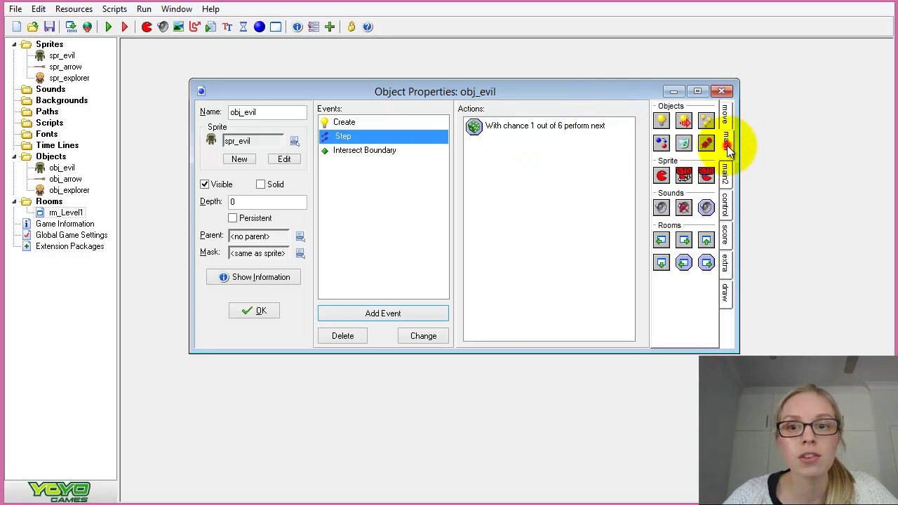
{"action": "left_click_drag", "start_coordinate": [656, 117], "coordinate": [600, 145]}
{"action": "left_click", "coordinate": [588, 262]}
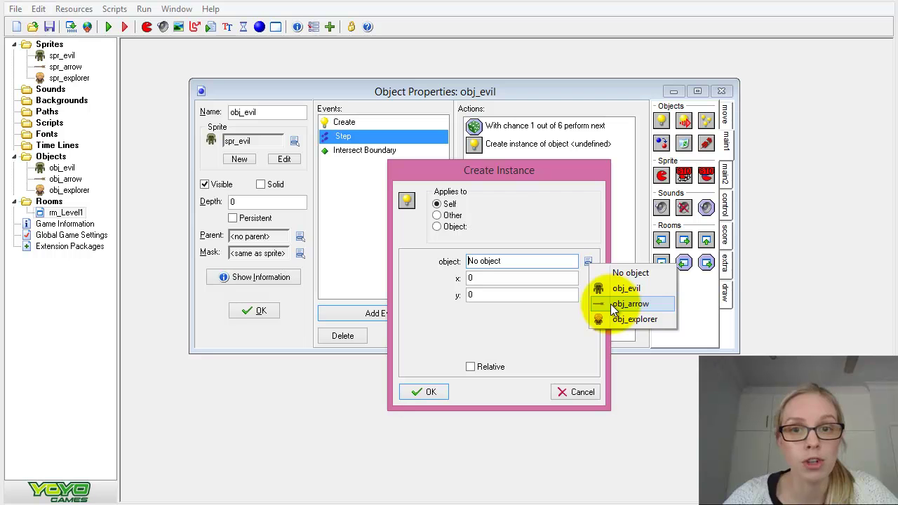
{"action": "left_click", "coordinate": [610, 304]}
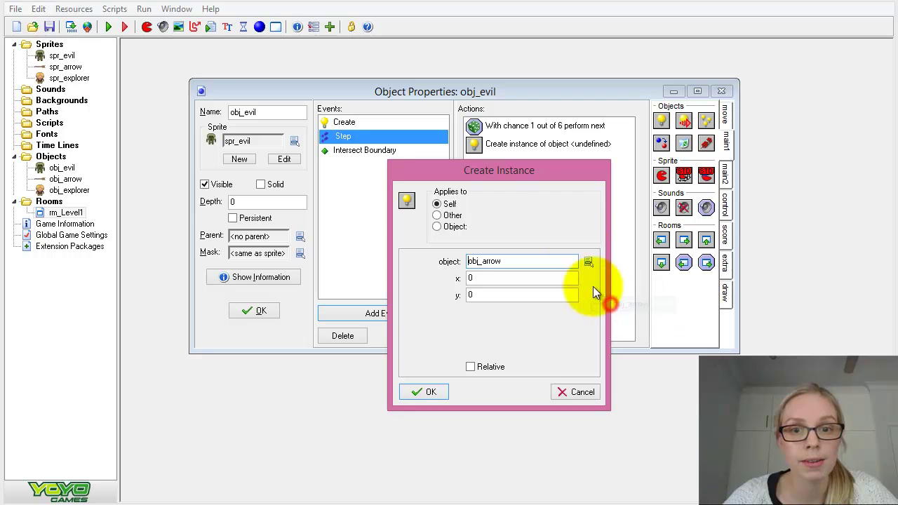
{"action": "left_click", "coordinate": [420, 392]}
Recheck the chance test, keeping its sides at 6
{"action": "double_click", "coordinate": [560, 126]}
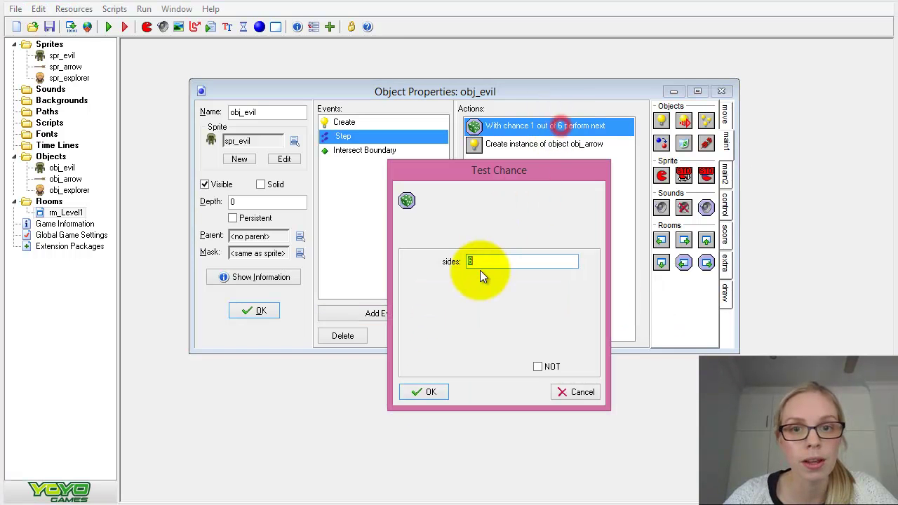
{"action": "left_click", "coordinate": [480, 261]}
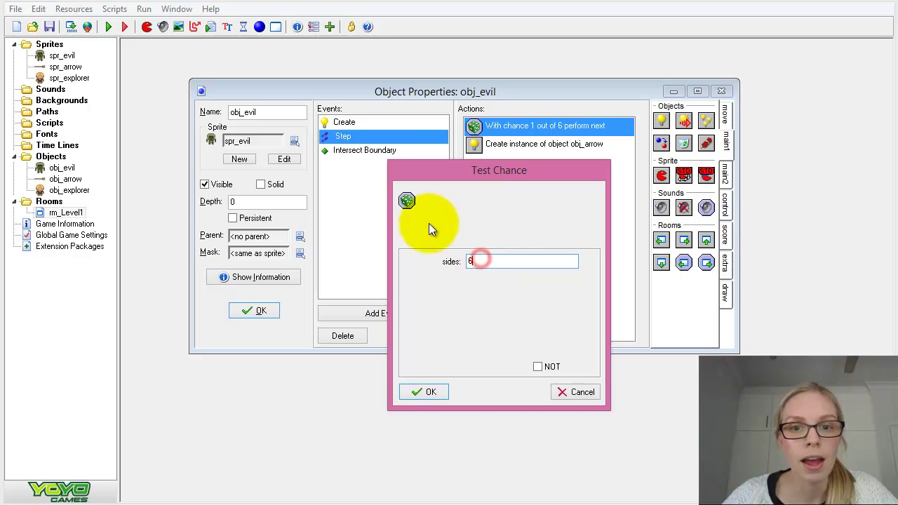
{"action": "double_click", "coordinate": [479, 261]}
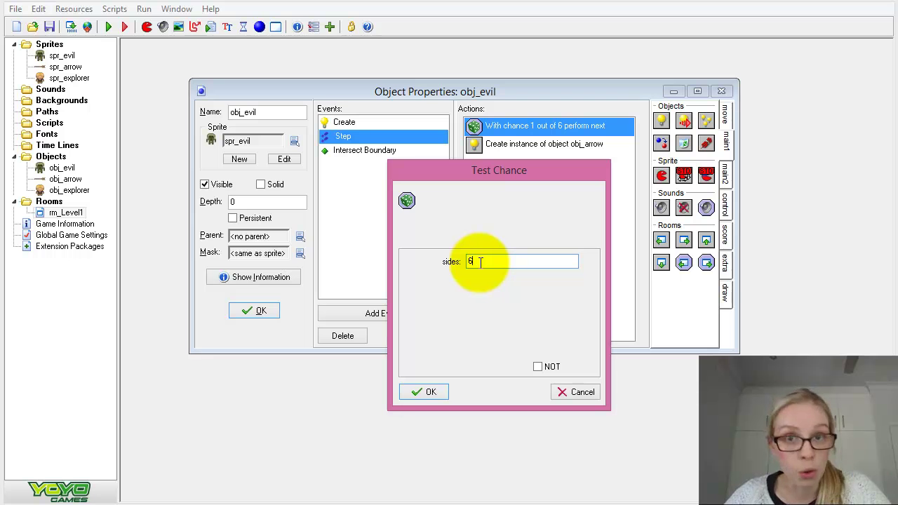
{"action": "left_click", "coordinate": [434, 390]}
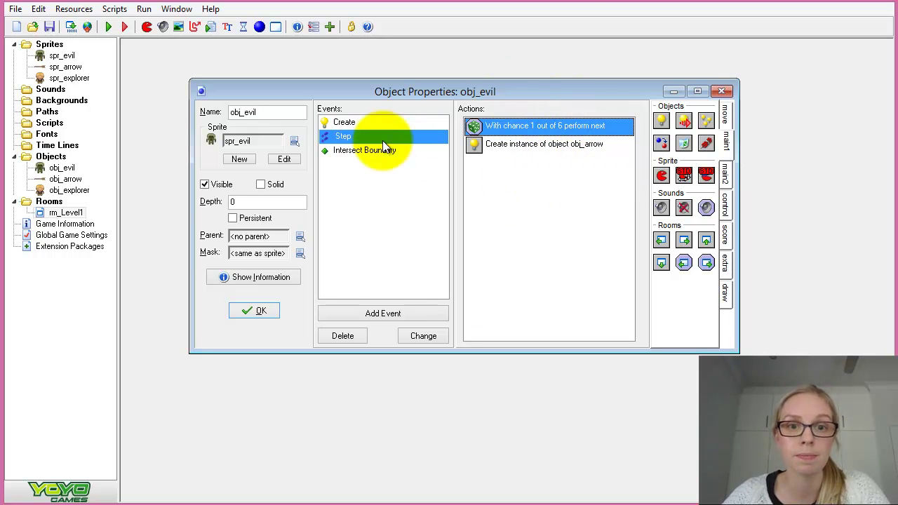
Check the obj_arrow creation settings and rm_Level1 layout, then tick Relative for the arrow creation
{"action": "double_click", "coordinate": [526, 144]}
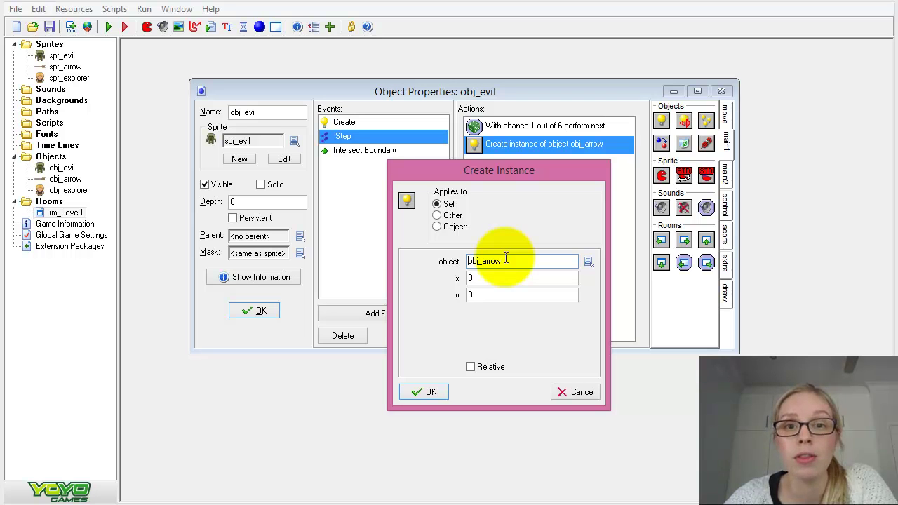
{"action": "left_click", "coordinate": [422, 392]}
{"action": "double_click", "coordinate": [65, 213]}
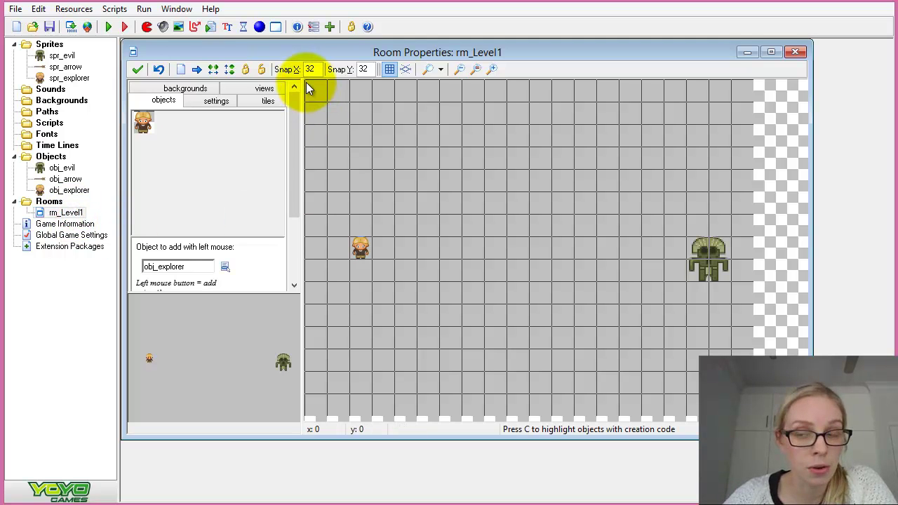
{"action": "left_click", "coordinate": [137, 69]}
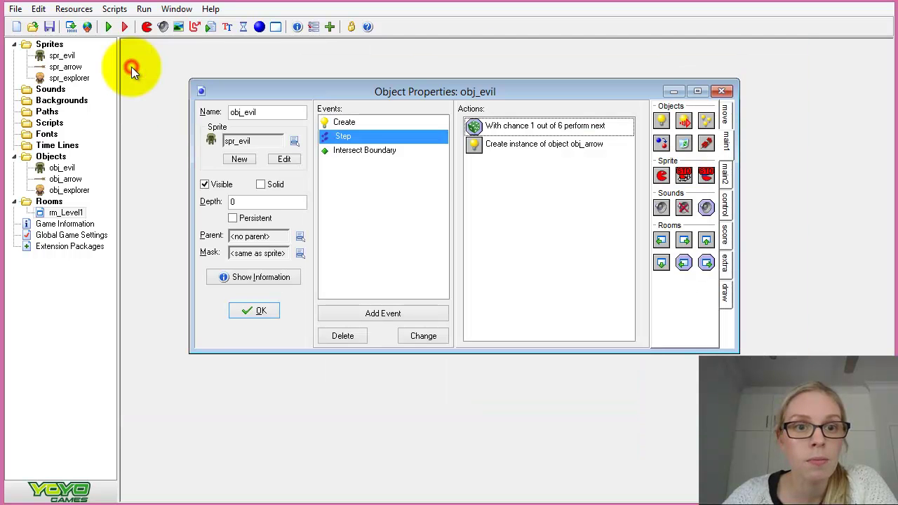
{"action": "double_click", "coordinate": [546, 145]}
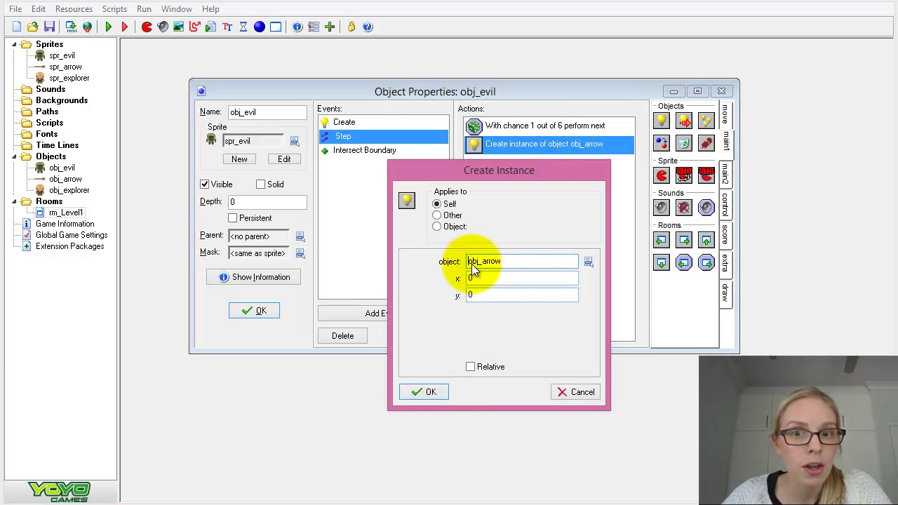
{"action": "left_click", "coordinate": [477, 366]}
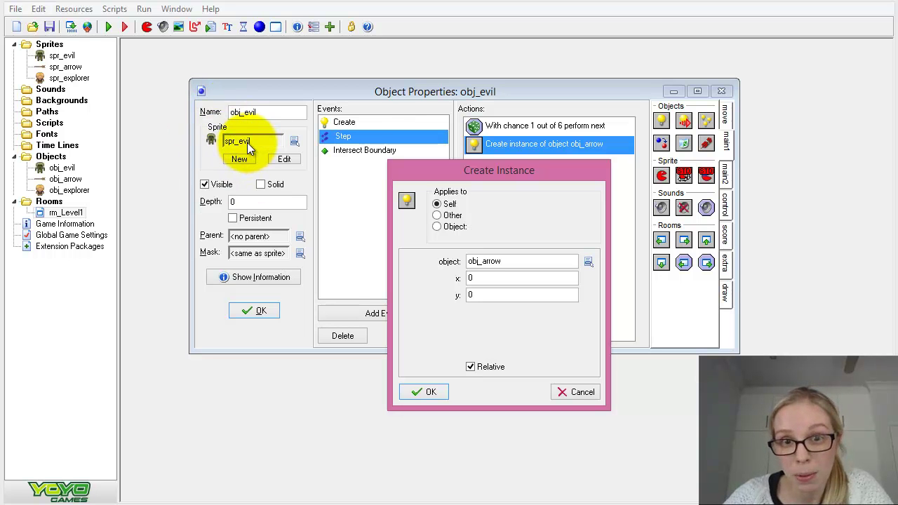
Confirm the relative arrow setting, close obj_evil's properties and run the game
{"action": "left_click", "coordinate": [430, 393]}
{"action": "left_click", "coordinate": [267, 311]}
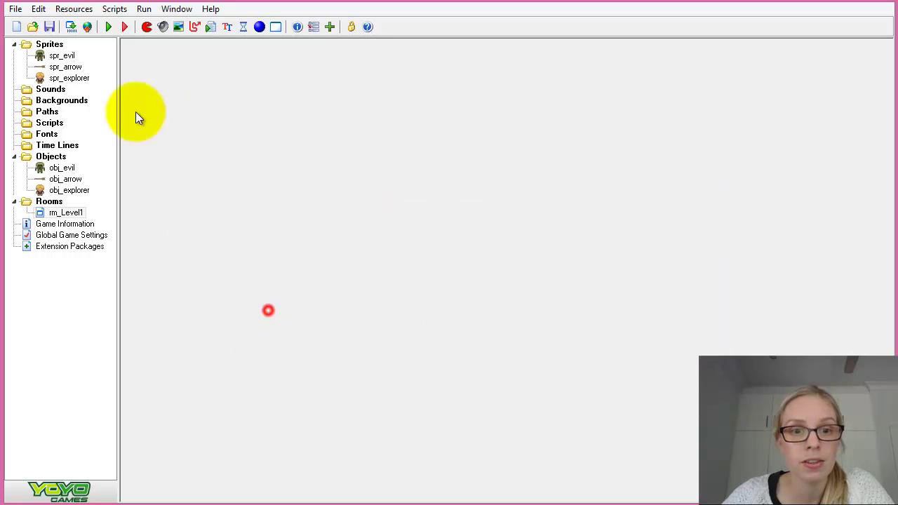
{"action": "left_click", "coordinate": [106, 26]}
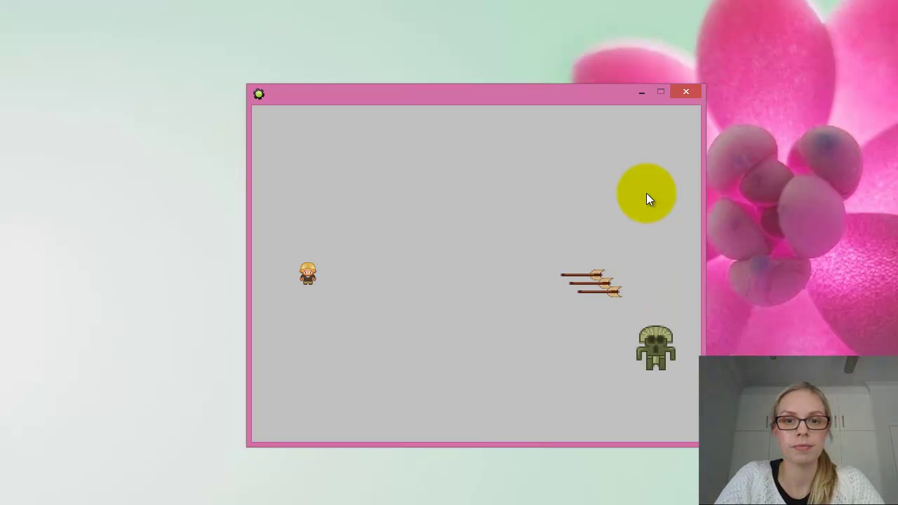
Move the explorer up and down while the monster streams arrows leftward
{"action": "key", "text": "Up"}
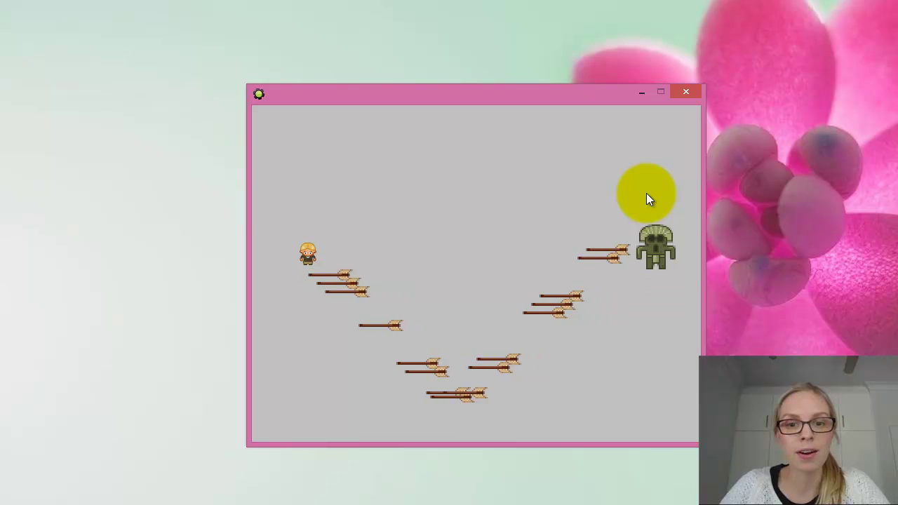
{"action": "key", "text": "Down"}
{"action": "key", "text": "Up"}
{"action": "key", "text": "Down"}
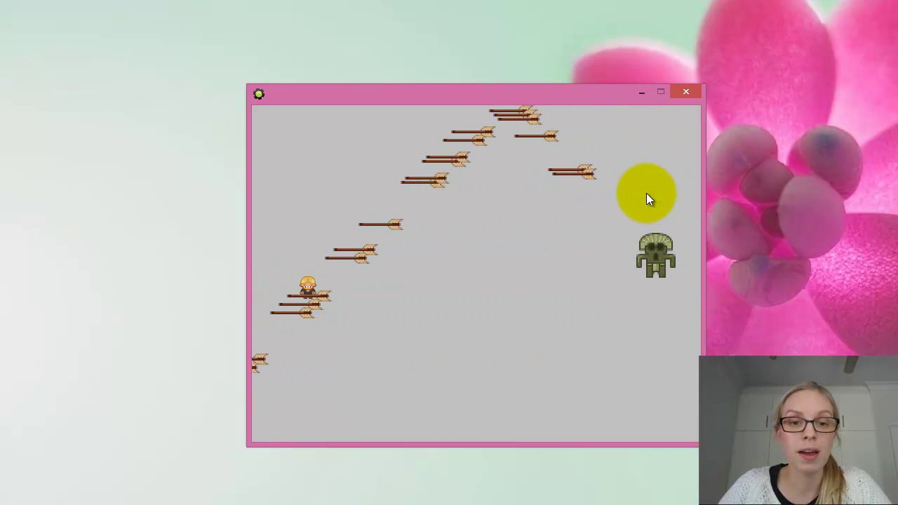
{"action": "key", "text": "Up"}
{"action": "key", "text": "Down"}
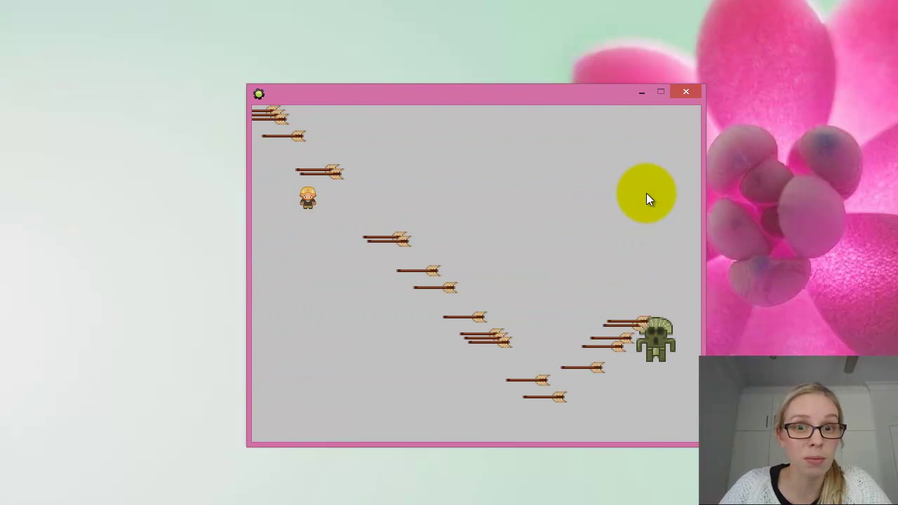
{"action": "key", "text": "Down"}
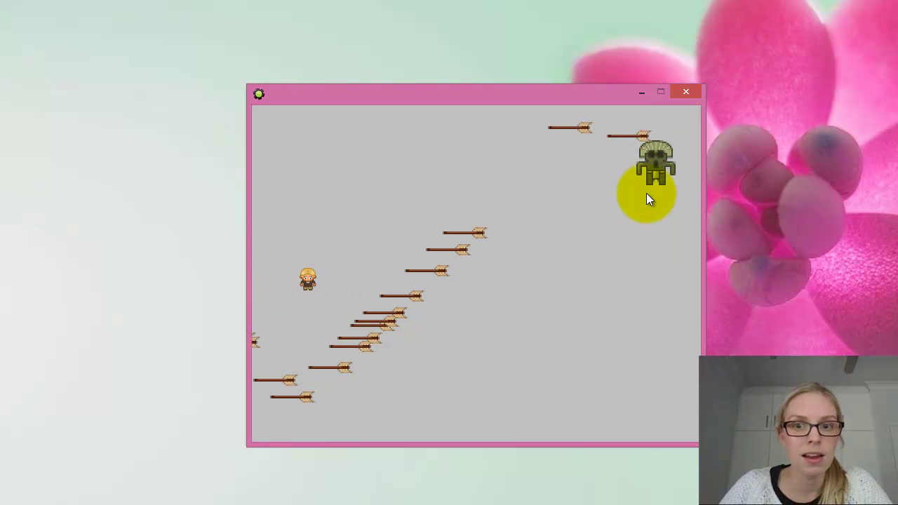
Close the game and change obj_evil's Step chance test from 6 to 100 sides
{"action": "left_click", "coordinate": [684, 93]}
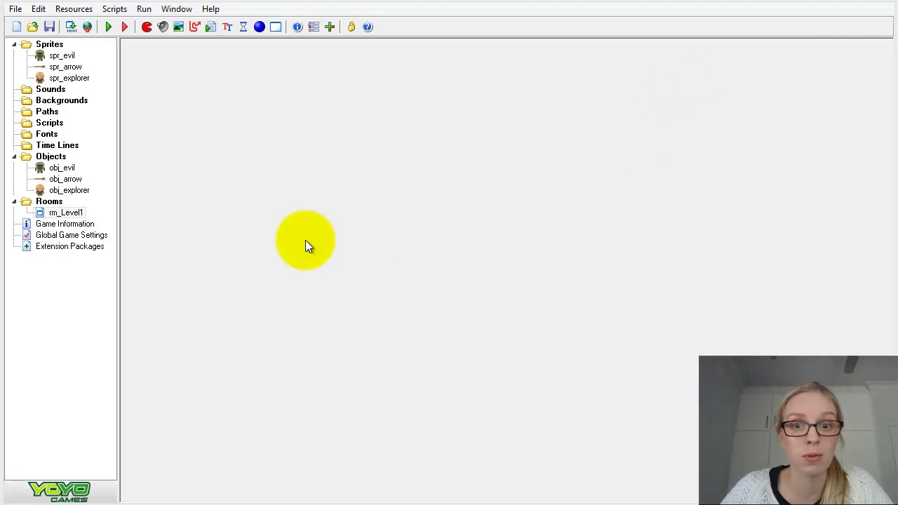
{"action": "double_click", "coordinate": [63, 168]}
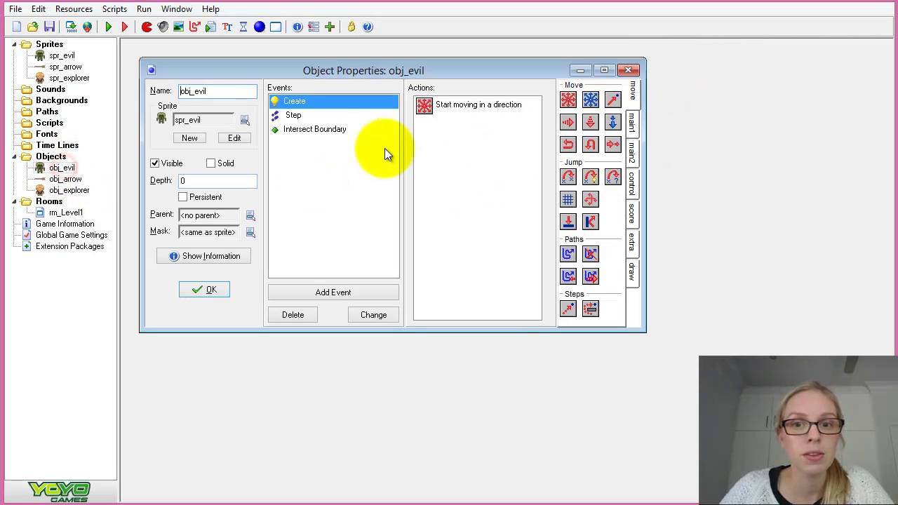
{"action": "left_click", "coordinate": [363, 115]}
{"action": "double_click", "coordinate": [456, 105]}
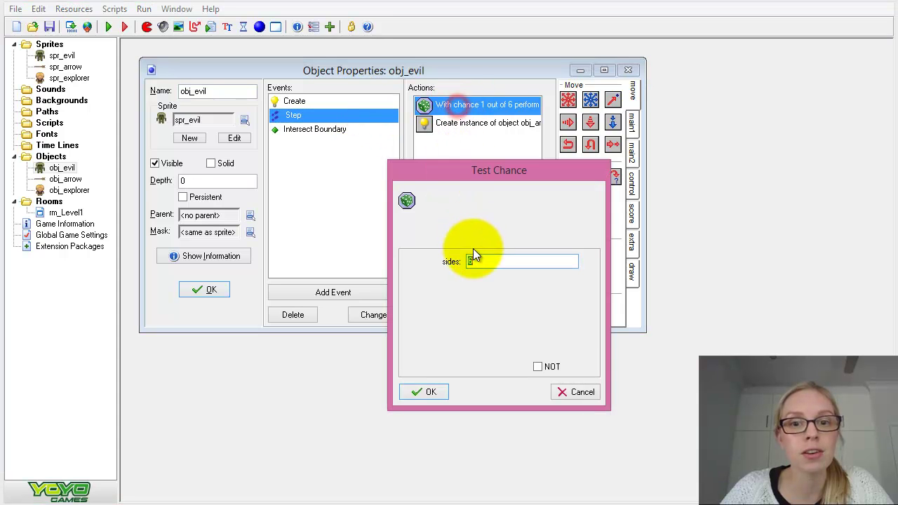
{"action": "left_click", "coordinate": [481, 260]}
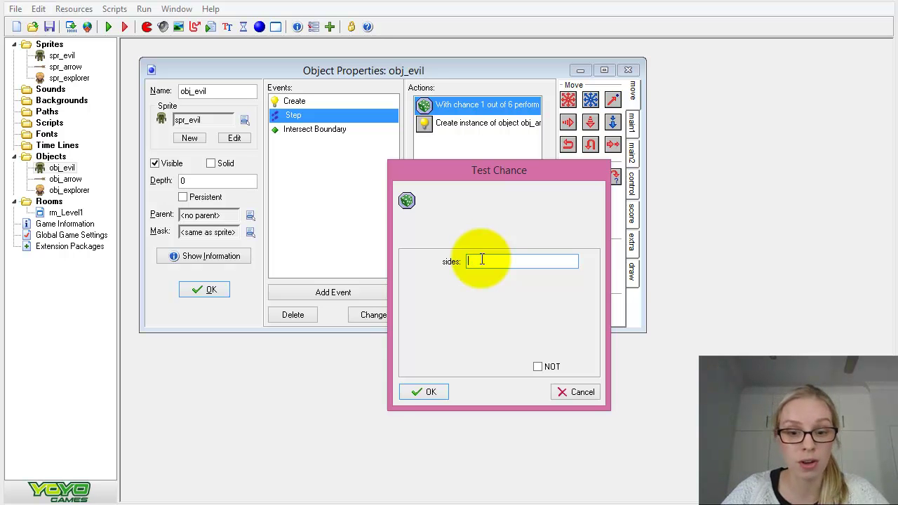
{"action": "type", "text": "100"}
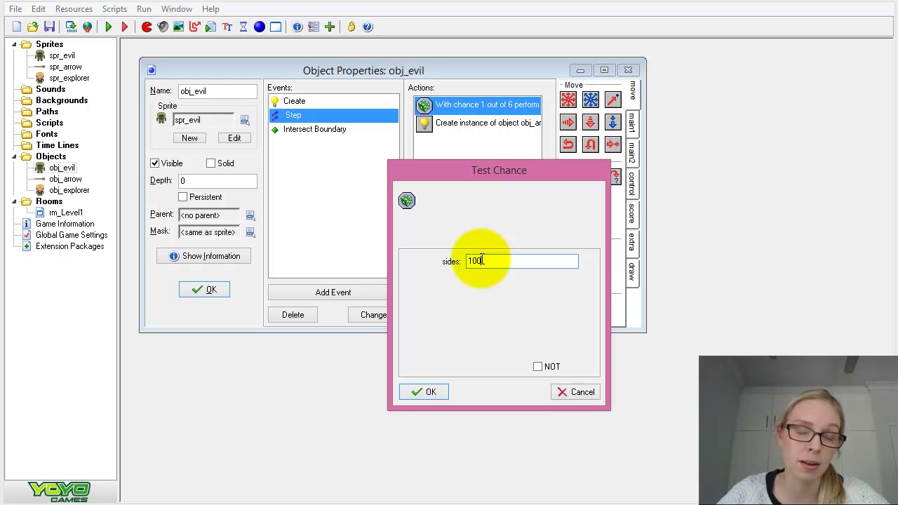
{"action": "left_click", "coordinate": [426, 391]}
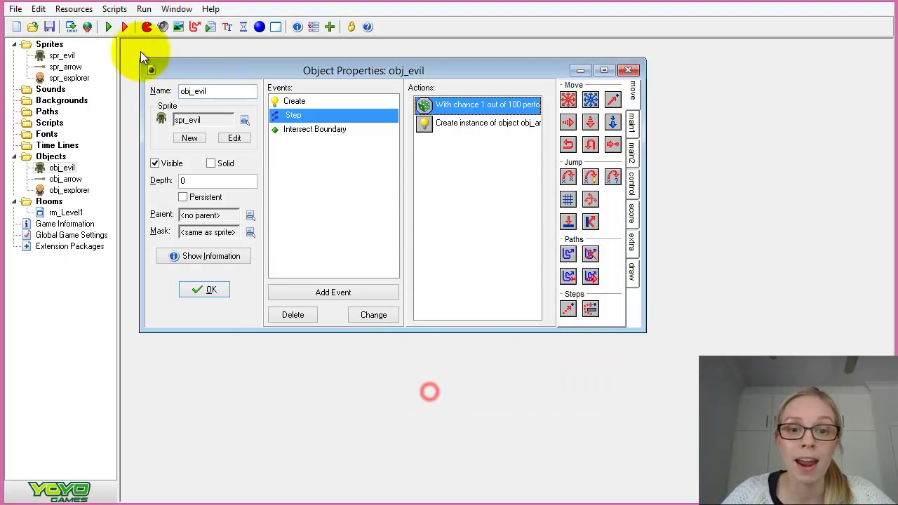
Run the game and move the explorer up and down, watching only occasional arrows appear
{"action": "left_click", "coordinate": [108, 27]}
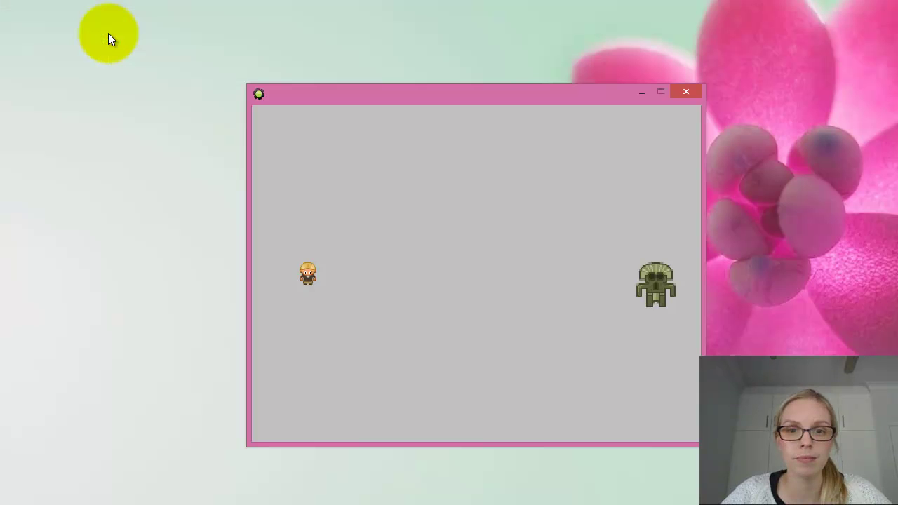
{"action": "key", "text": "Down"}
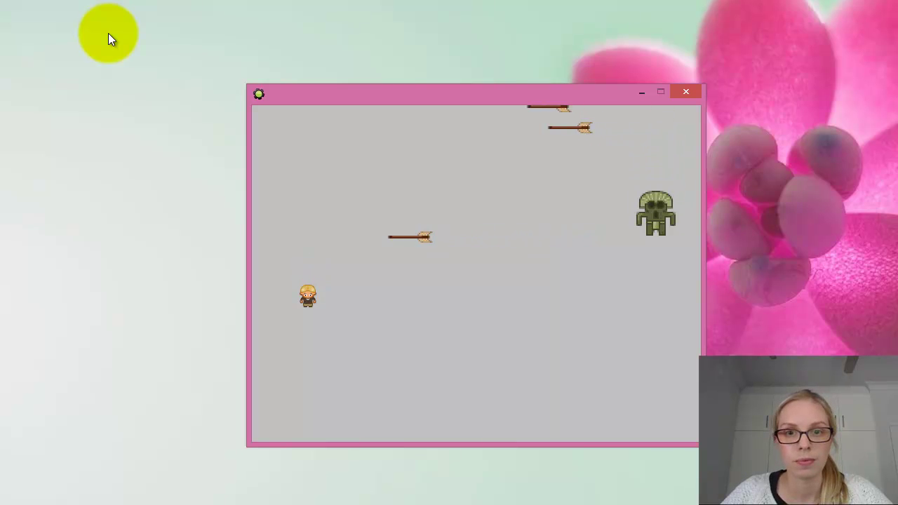
{"action": "key", "text": "Up"}
{"action": "key", "text": "Down"}
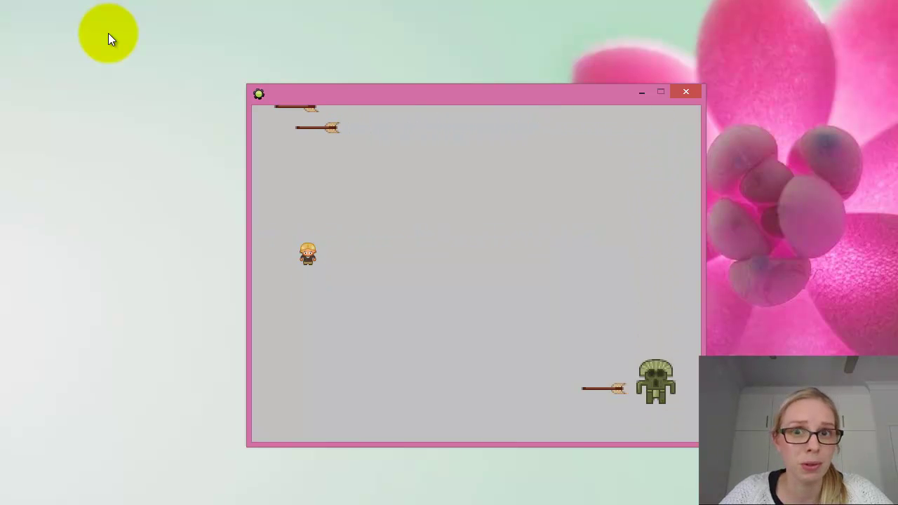
{"action": "key", "text": "Up"}
{"action": "key", "text": "Down"}
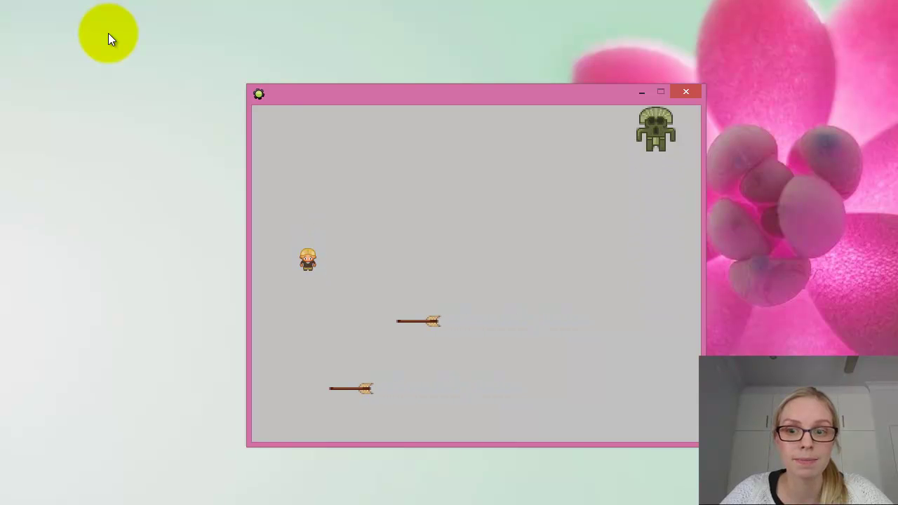
{"action": "key", "text": "Up"}
{"action": "key", "text": "Down"}
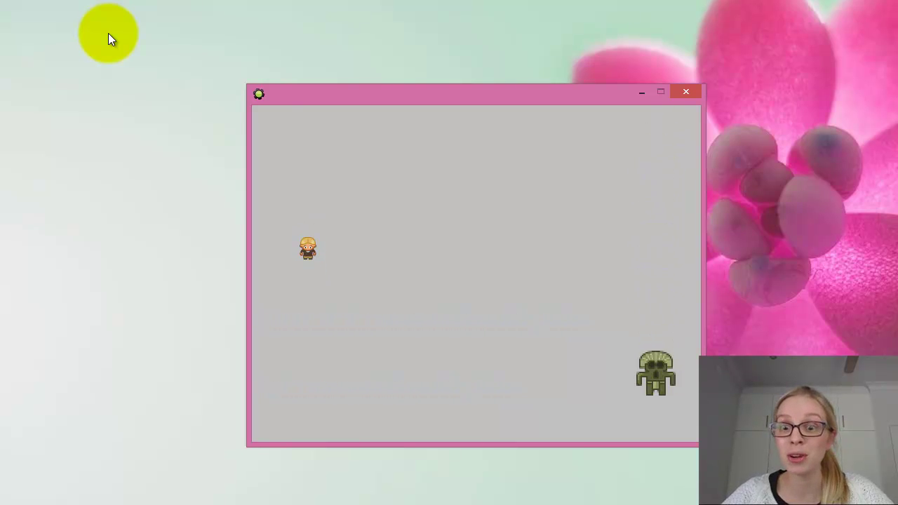